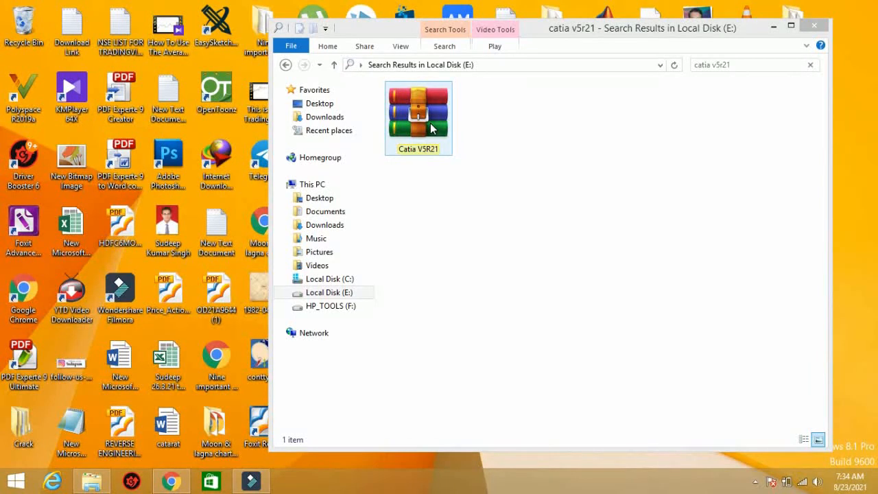
Open the Catia V5R21 archive and run setup.exe from its Catia V5 R21 folder.
{"action": "left_click", "coordinate": [431, 123]}
{"action": "double_click", "coordinate": [430, 123]}
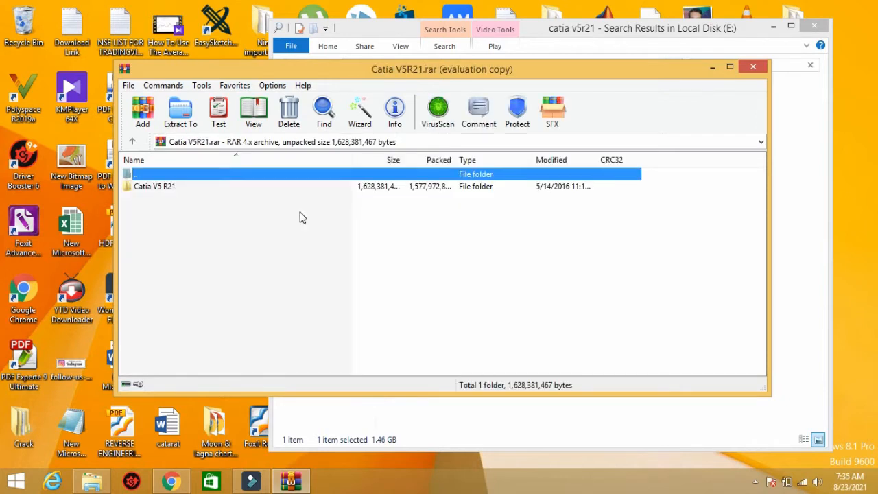
{"action": "double_click", "coordinate": [155, 191]}
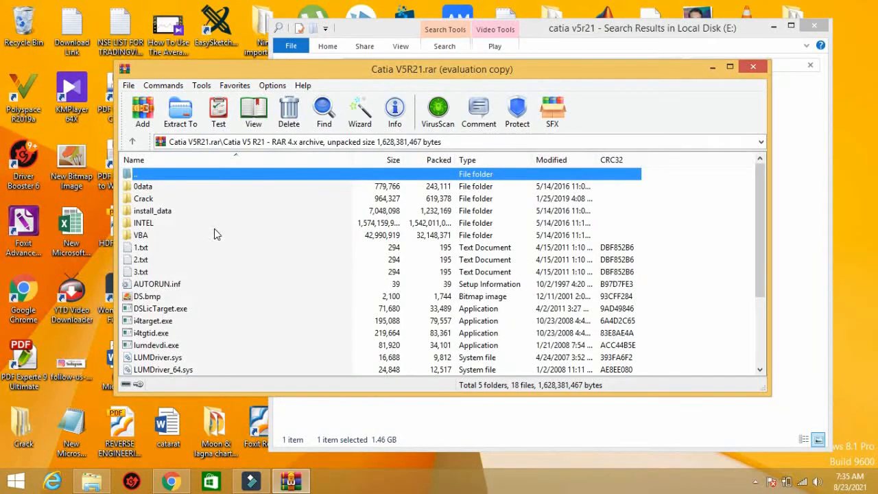
{"action": "scroll", "coordinate": [214, 236], "scroll_direction": "down", "scroll_amount": 3}
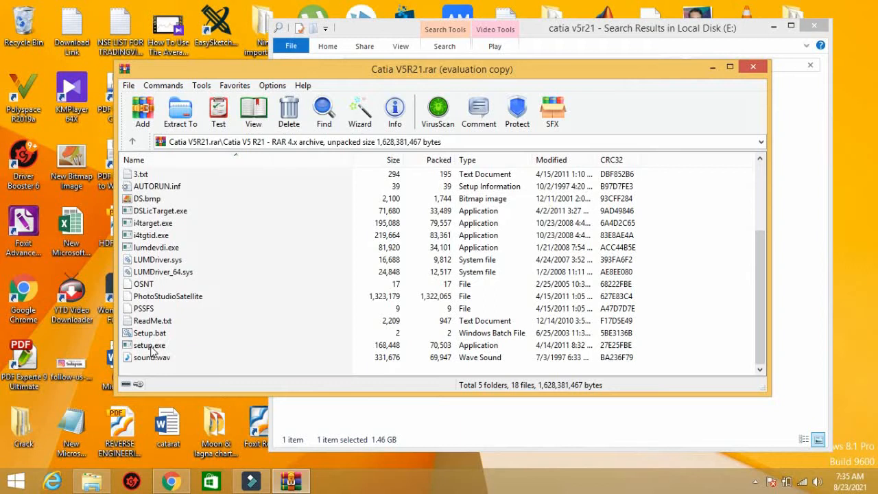
{"action": "double_click", "coordinate": [151, 346]}
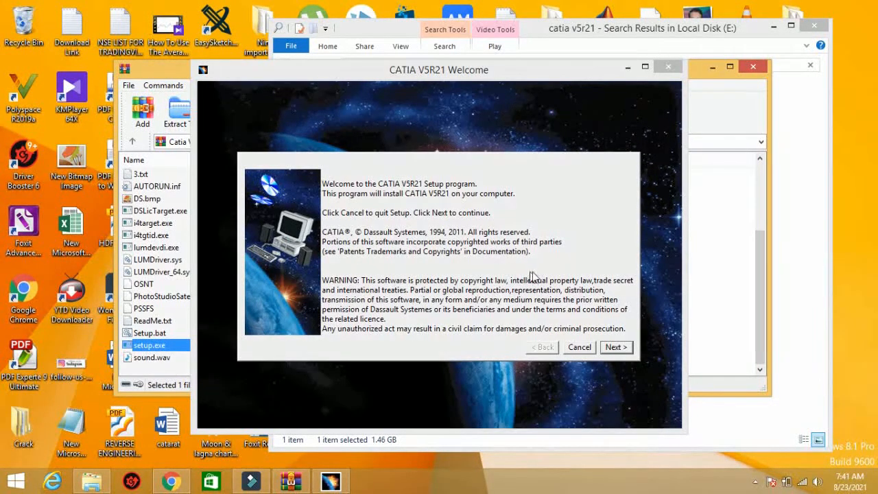
Accept C:\Program Files (x86)\Dassault Systemes\B21 as destination, creating the directory, and keep C:\ProgramData\DassaultSystemes\CATEnv as the environment directory.
{"action": "left_click", "coordinate": [613, 347]}
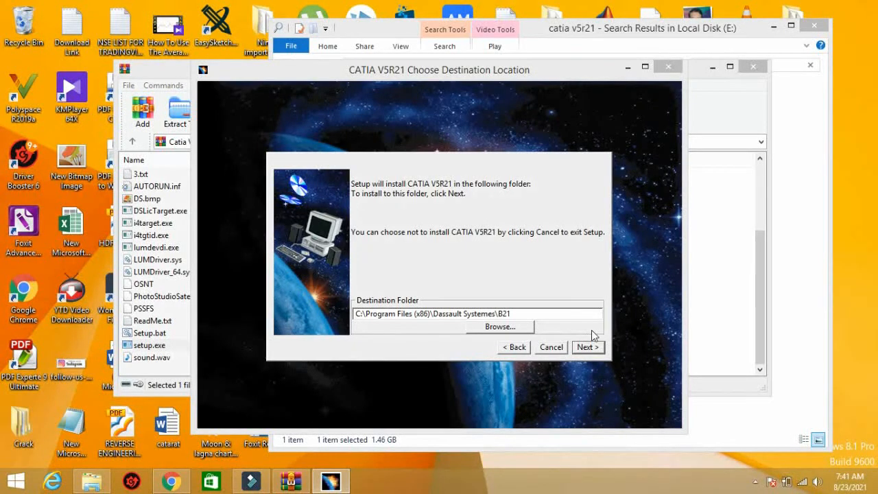
{"action": "left_click", "coordinate": [588, 347]}
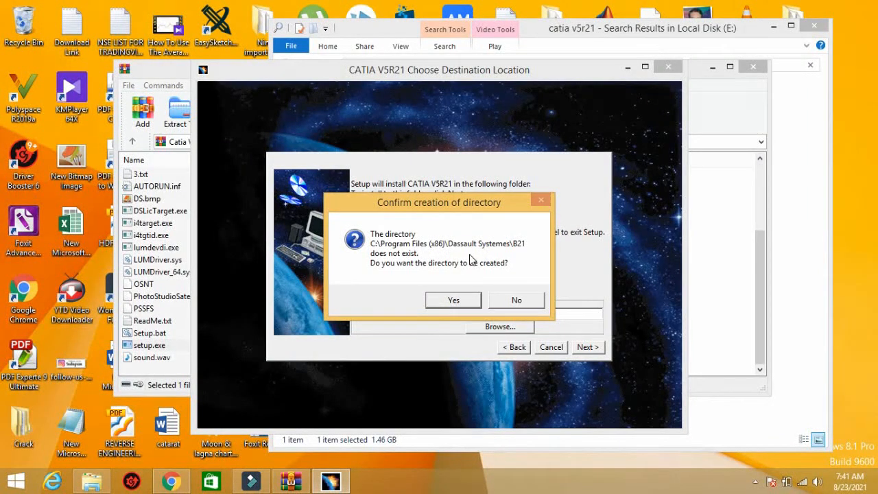
{"action": "left_click", "coordinate": [453, 302]}
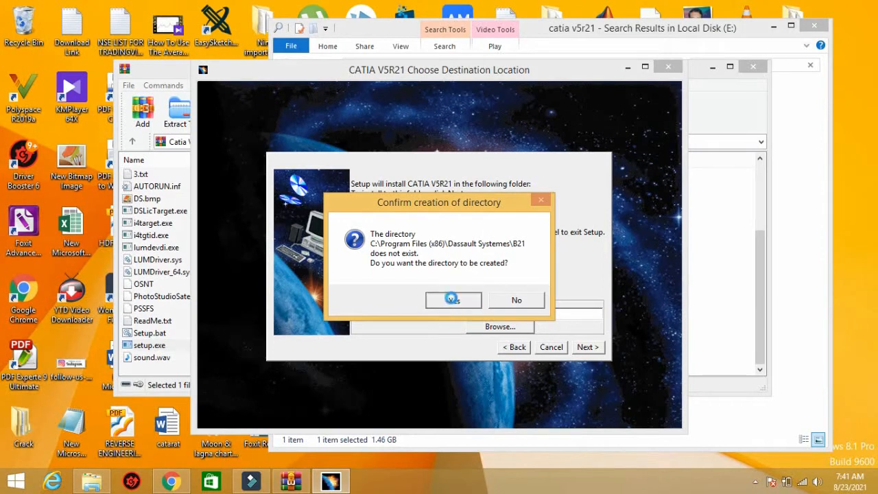
{"action": "left_click", "coordinate": [610, 346]}
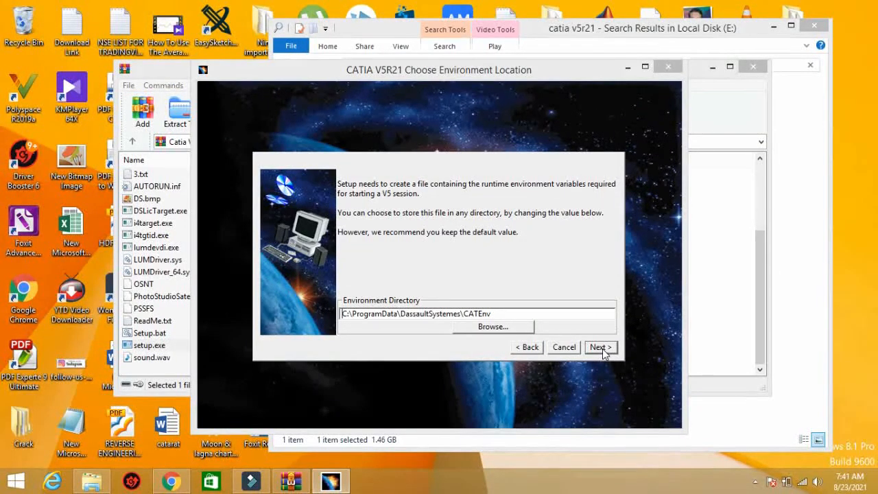
{"action": "left_click", "coordinate": [599, 347]}
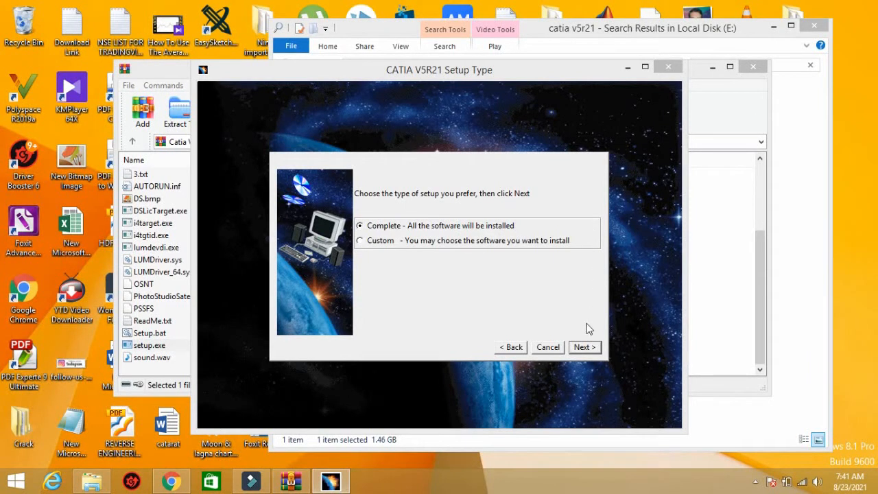
Choose the Complete setup type and keep Orbix ports 1570 and 1590, range 200, and a servers timeout of 60 minutes.
{"action": "left_click", "coordinate": [586, 347]}
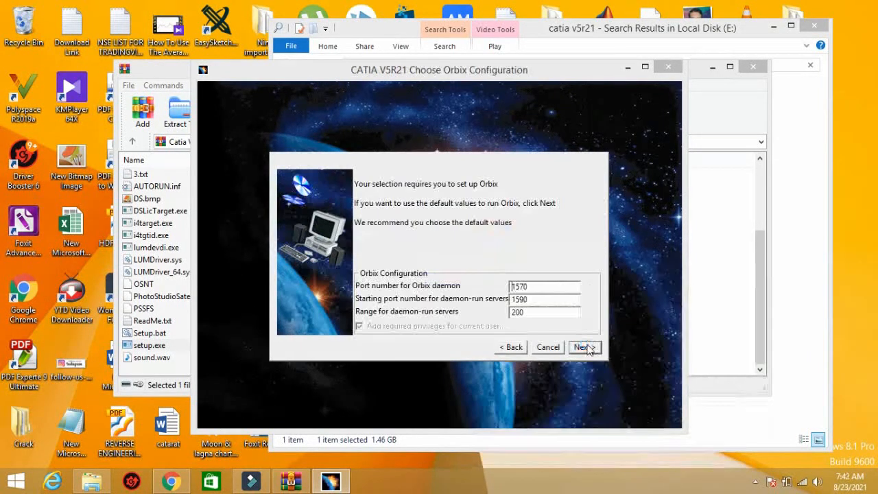
{"action": "left_click", "coordinate": [587, 347]}
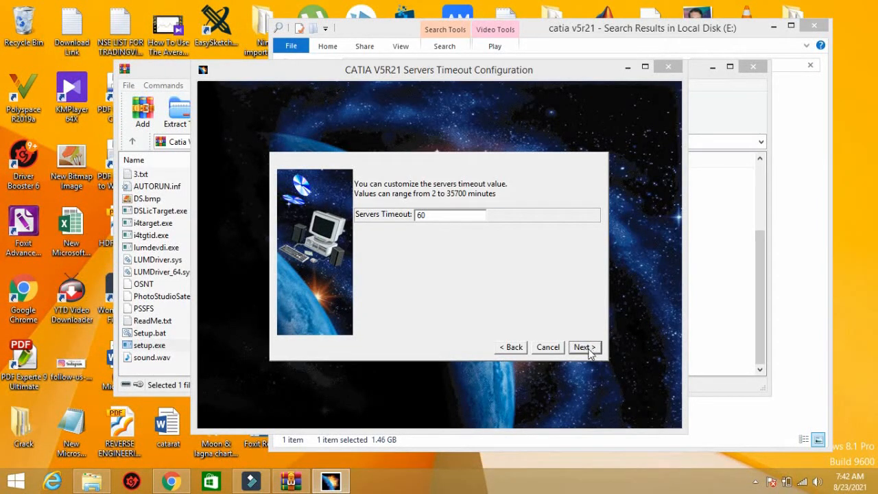
{"action": "left_click", "coordinate": [586, 347]}
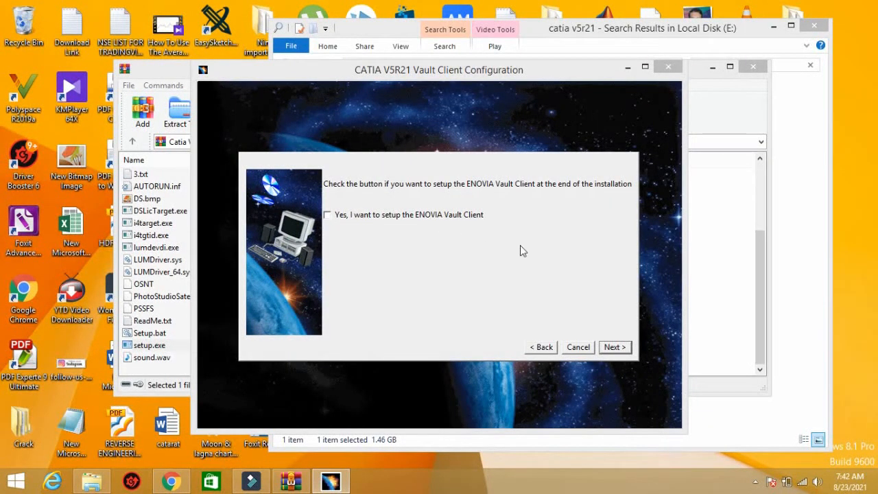
Leave out the ENOVIA Vault Client and online documentation, keeping the desktop icon and both Start Menu entries enabled.
{"action": "left_click", "coordinate": [616, 347]}
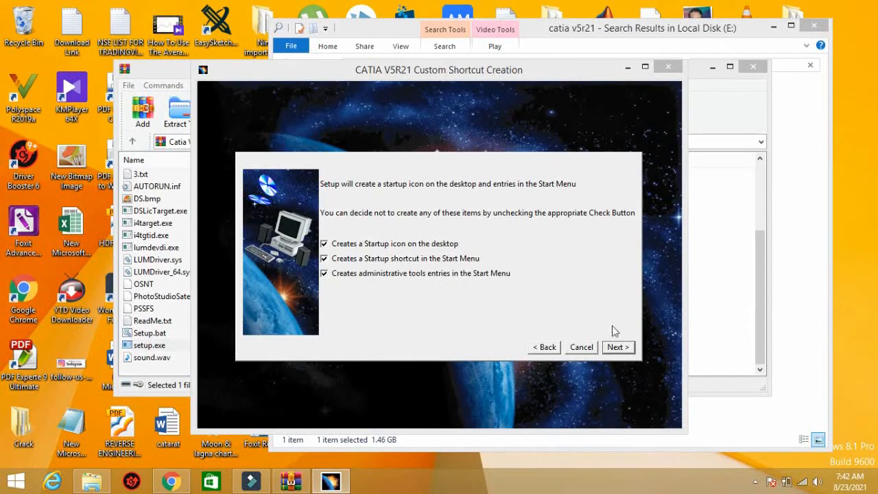
{"action": "left_click", "coordinate": [618, 348]}
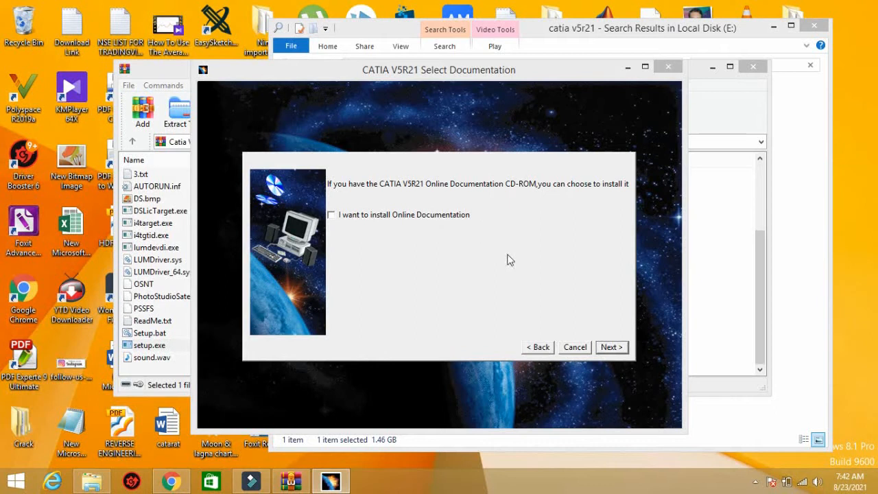
{"action": "left_click", "coordinate": [616, 347]}
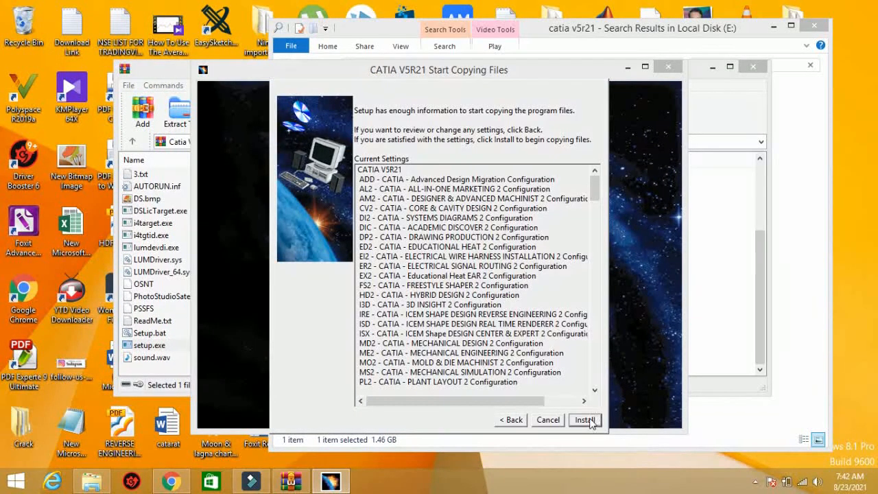
Install CATIA V5R21 with the reviewed settings and finish the setup without launching the program.
{"action": "left_click", "coordinate": [587, 419]}
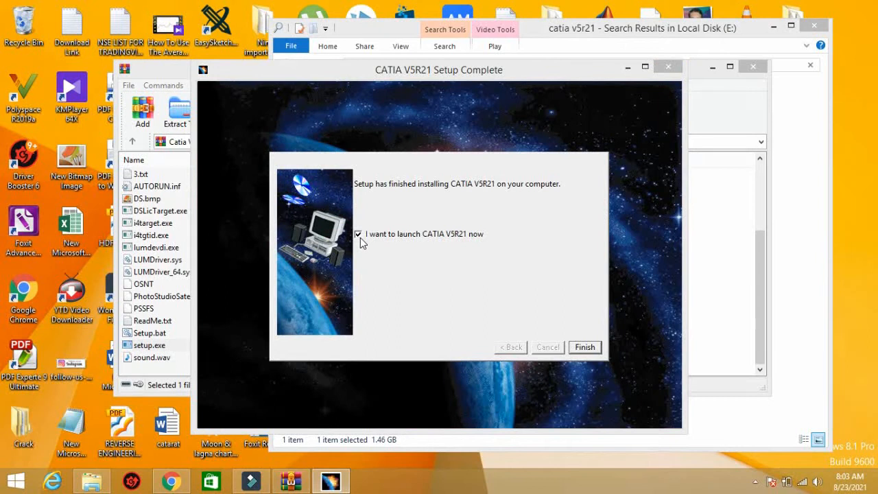
{"action": "left_click", "coordinate": [358, 235]}
{"action": "left_click", "coordinate": [585, 348]}
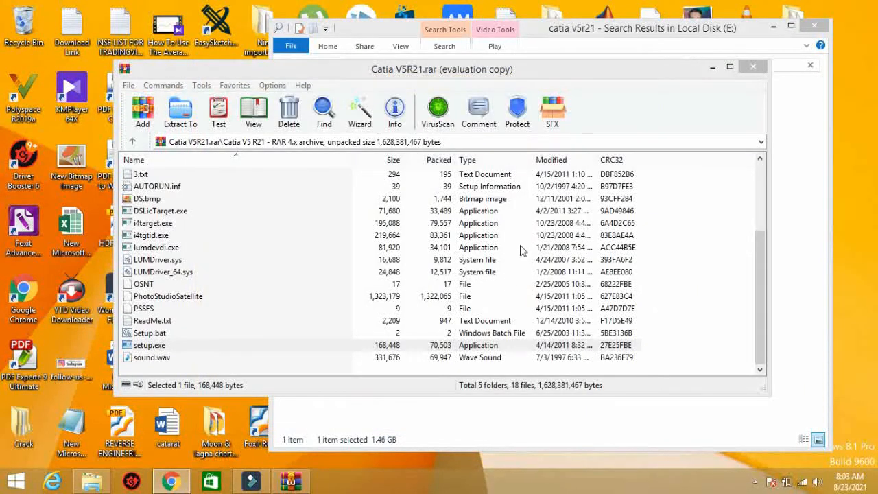
Open the extraction options for JS0GROUP.dll from the archive's Crack folder.
{"action": "left_click_drag", "start_coordinate": [760, 270], "coordinate": [758, 200]}
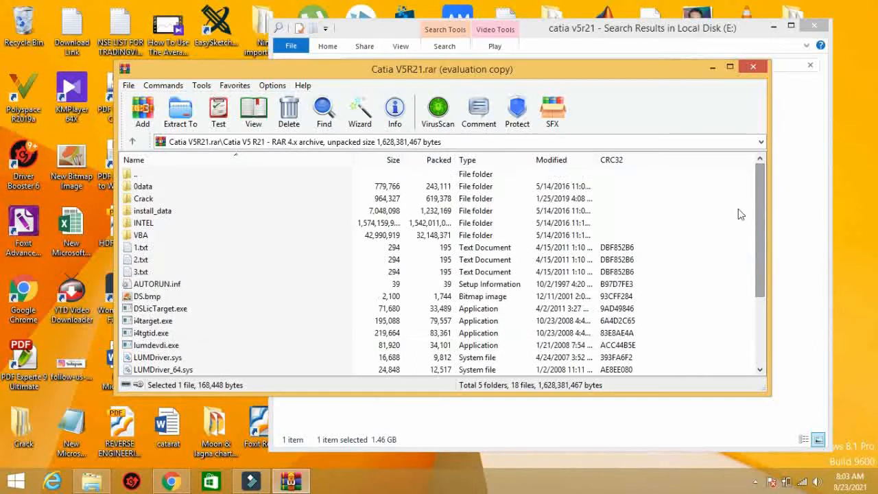
{"action": "double_click", "coordinate": [145, 199]}
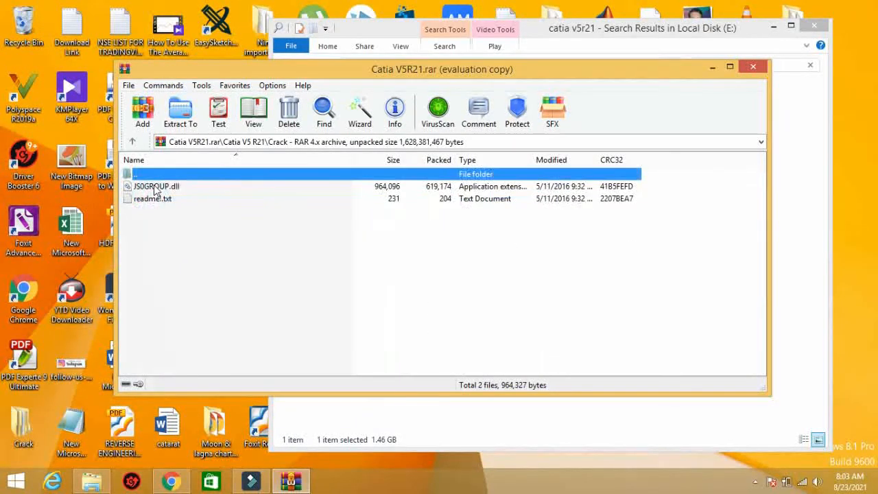
{"action": "right_click", "coordinate": [148, 187]}
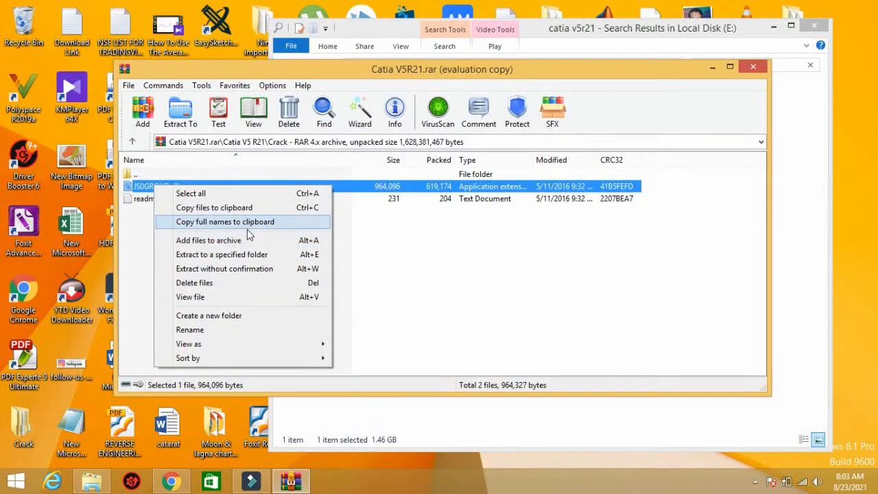
{"action": "left_click", "coordinate": [251, 256]}
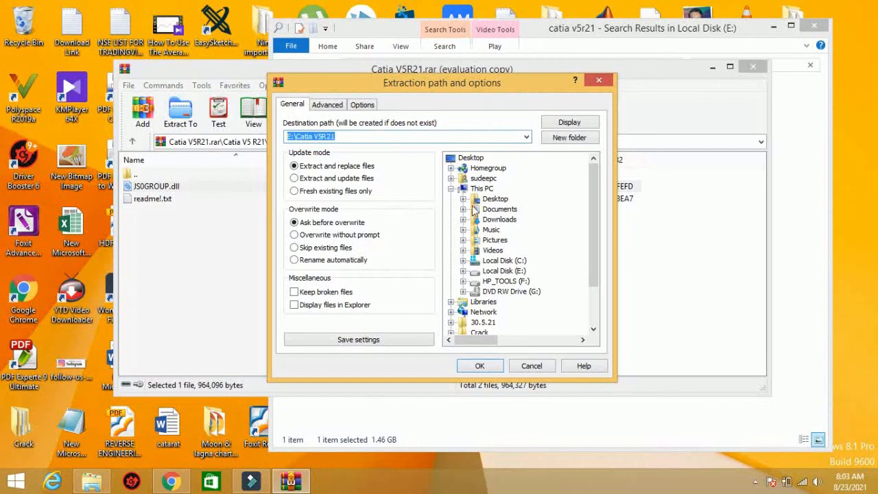
Extract JS0GROUP.dll to C:\Program Files (x86)\Dassault Systemes\B21\intel_a\code\bin, replacing the existing file.
{"action": "left_click", "coordinate": [463, 260]}
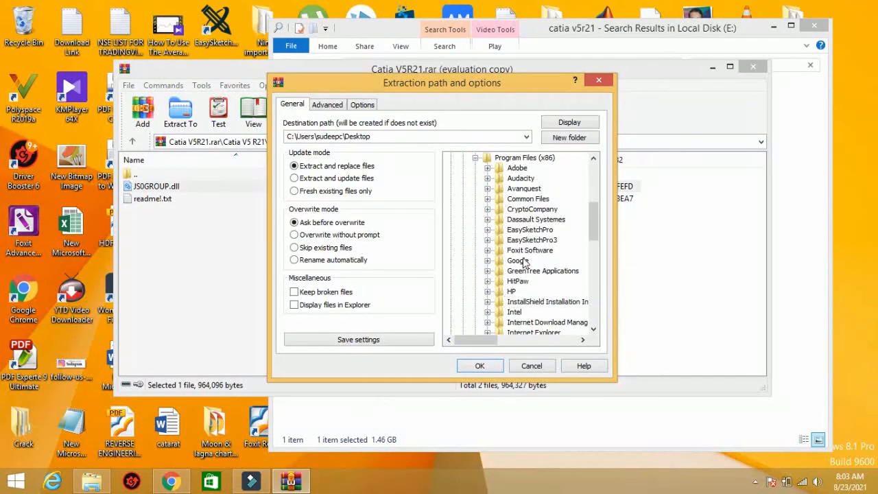
{"action": "left_click", "coordinate": [487, 219]}
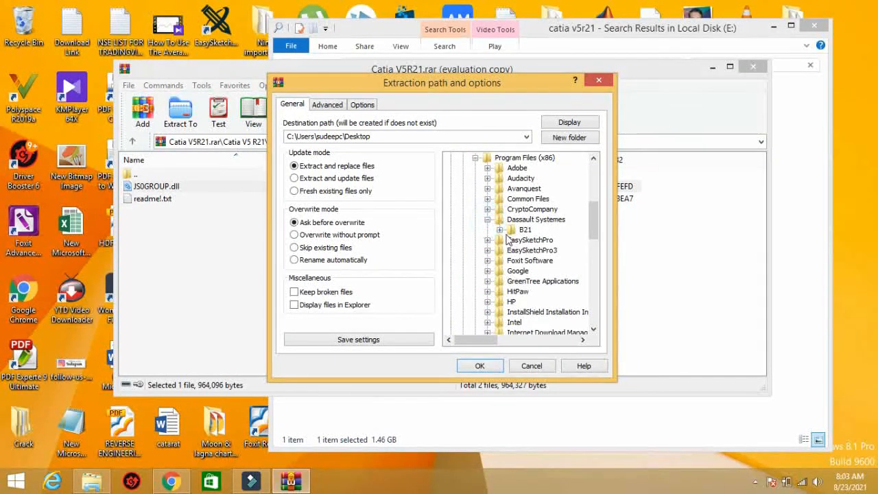
{"action": "left_click", "coordinate": [499, 230]}
{"action": "left_click", "coordinate": [511, 240]}
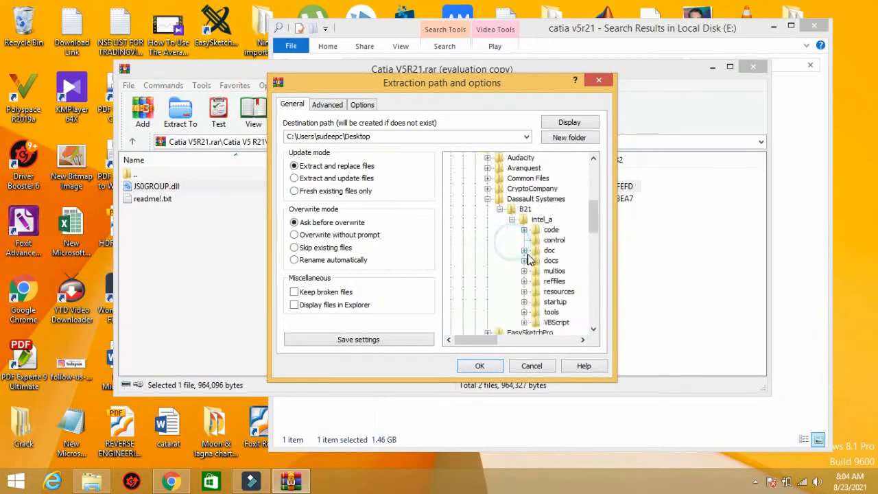
{"action": "left_click", "coordinate": [524, 229]}
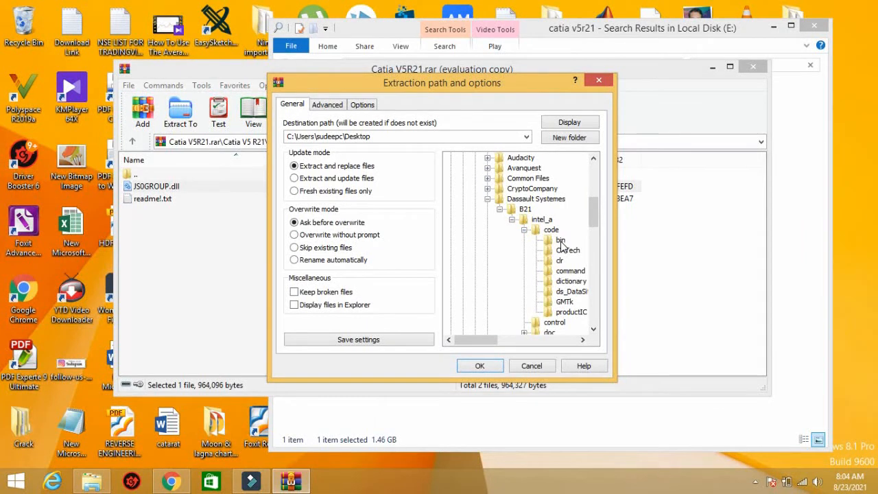
{"action": "left_click", "coordinate": [562, 243]}
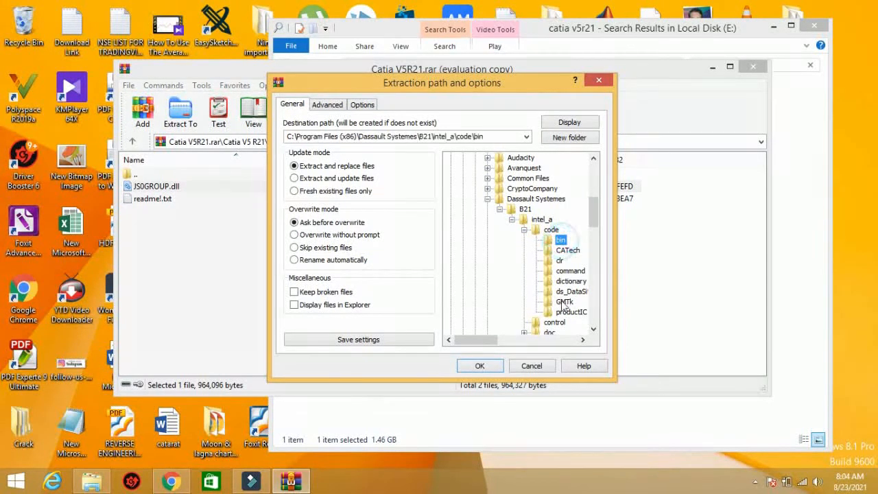
{"action": "left_click", "coordinate": [489, 367]}
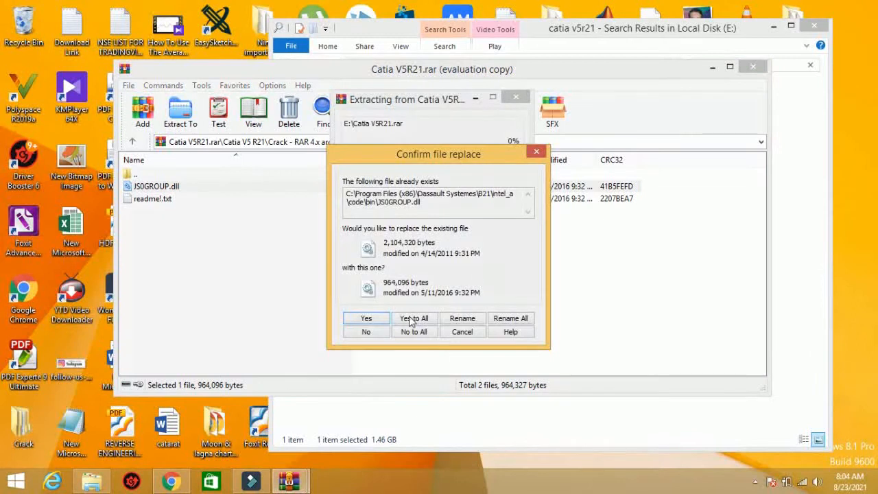
{"action": "left_click", "coordinate": [414, 319]}
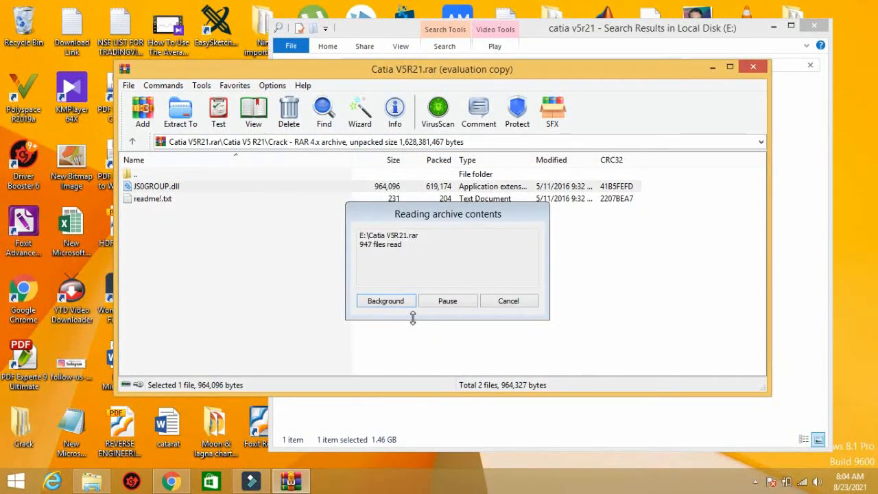
Close the archive and search results windows and launch CATIA V5R21 from its desktop shortcut.
{"action": "left_click", "coordinate": [753, 68]}
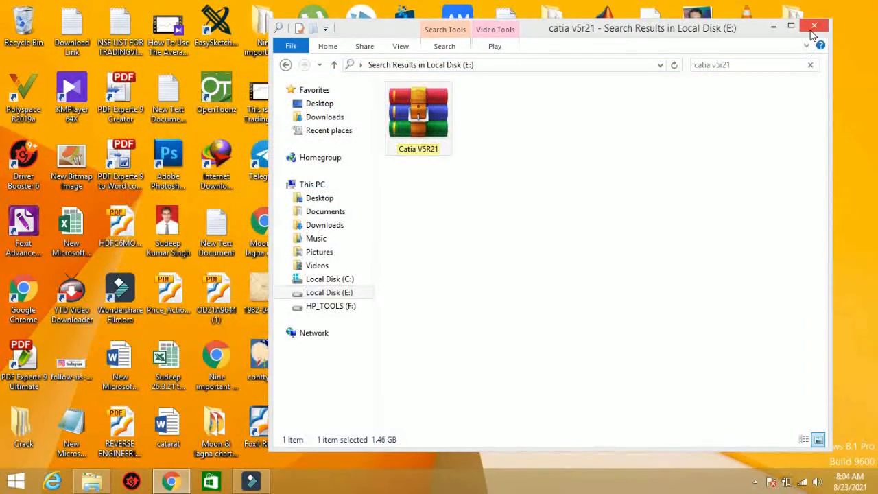
{"action": "left_click", "coordinate": [815, 26]}
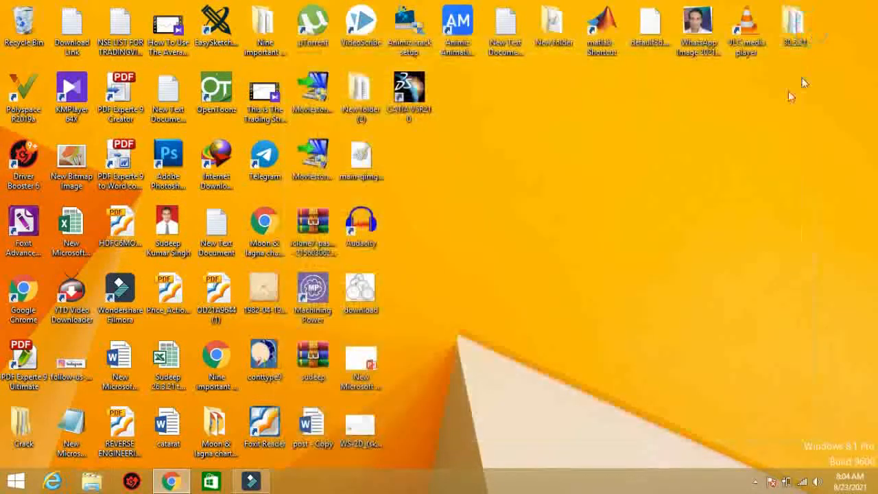
{"action": "left_click", "coordinate": [415, 96]}
{"action": "double_click", "coordinate": [415, 90]}
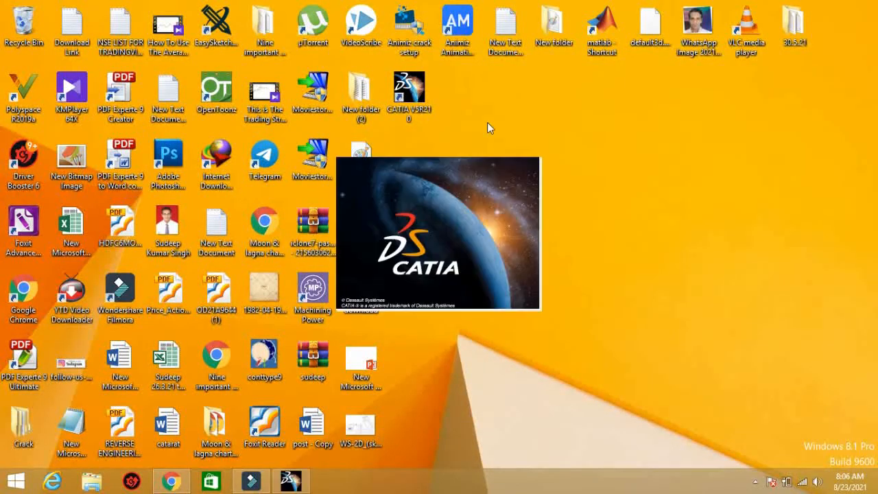
{"action": "right_click", "coordinate": [583, 112]}
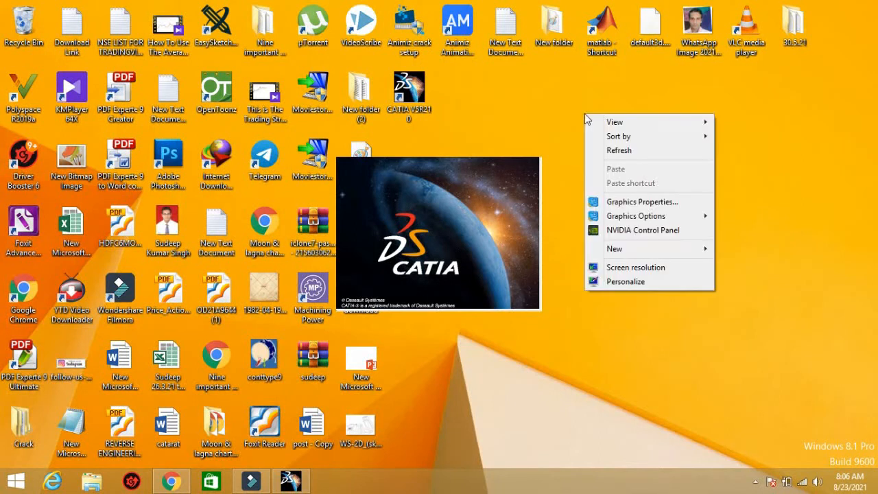
{"action": "left_click", "coordinate": [608, 150]}
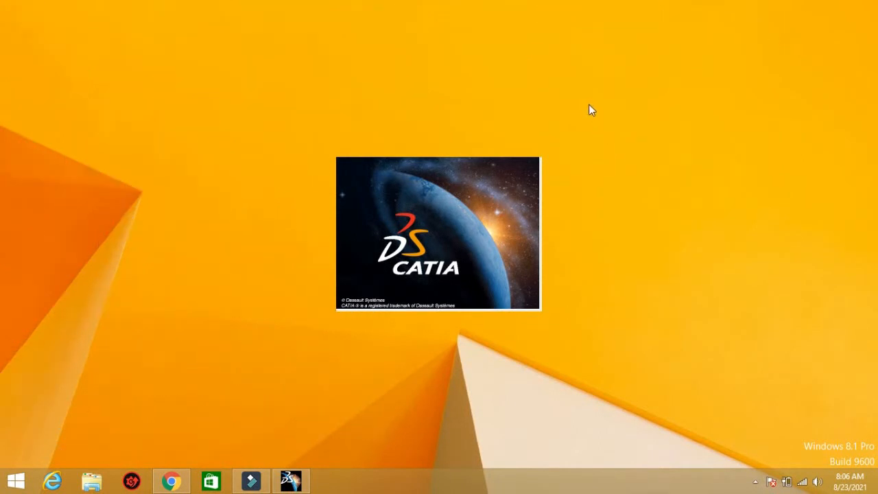
{"action": "right_click", "coordinate": [587, 107]}
{"action": "left_click", "coordinate": [607, 141]}
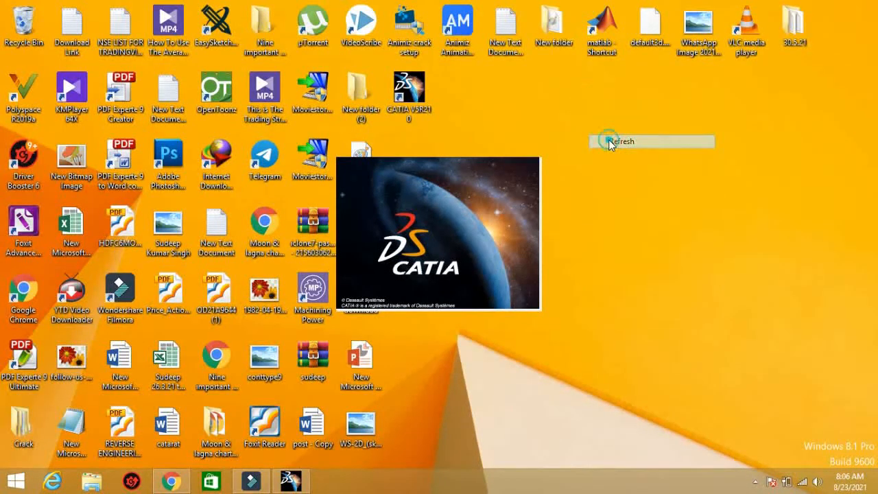
{"action": "right_click", "coordinate": [585, 109]}
{"action": "left_click", "coordinate": [606, 143]}
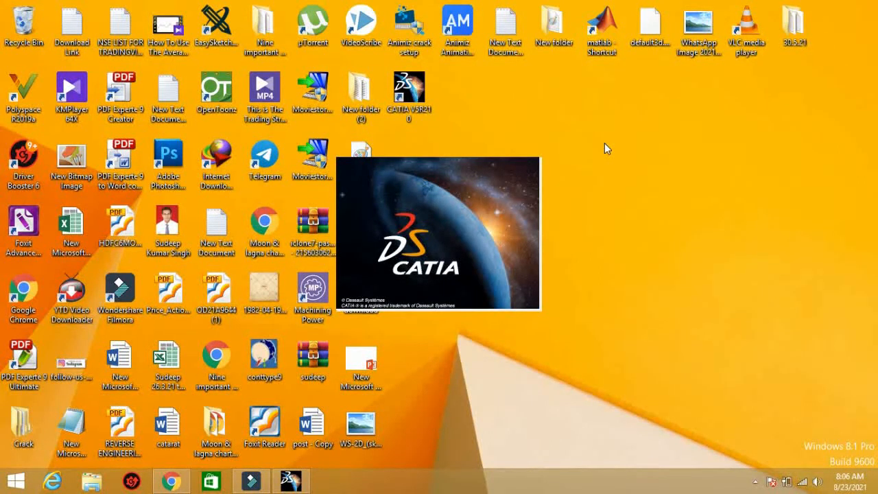
{"action": "right_click", "coordinate": [602, 113]}
{"action": "left_click", "coordinate": [615, 150]}
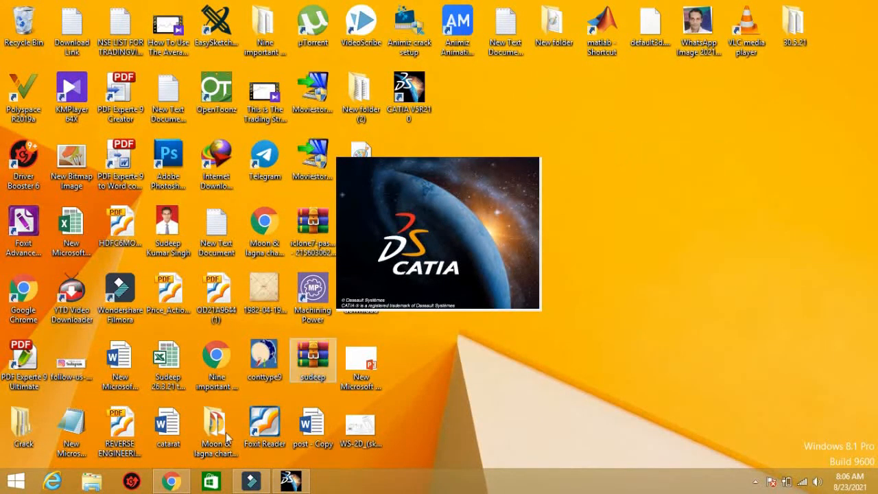
{"action": "left_click", "coordinate": [180, 483]}
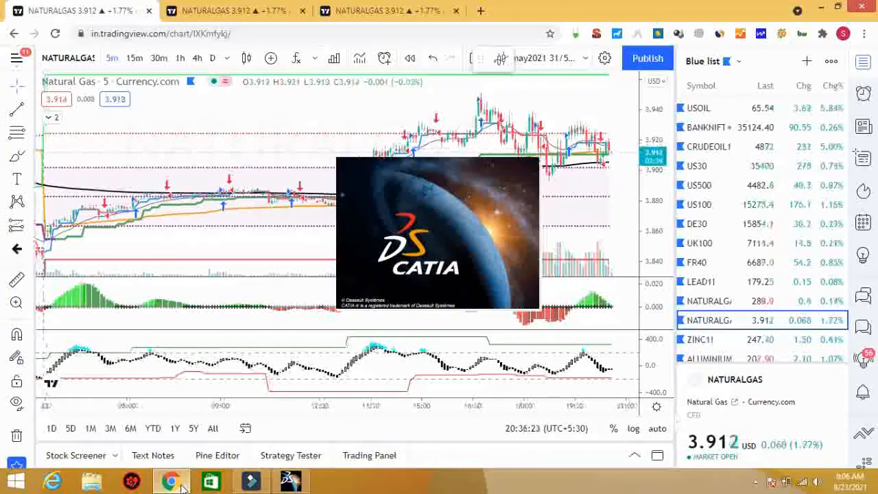
{"action": "left_click", "coordinate": [180, 483]}
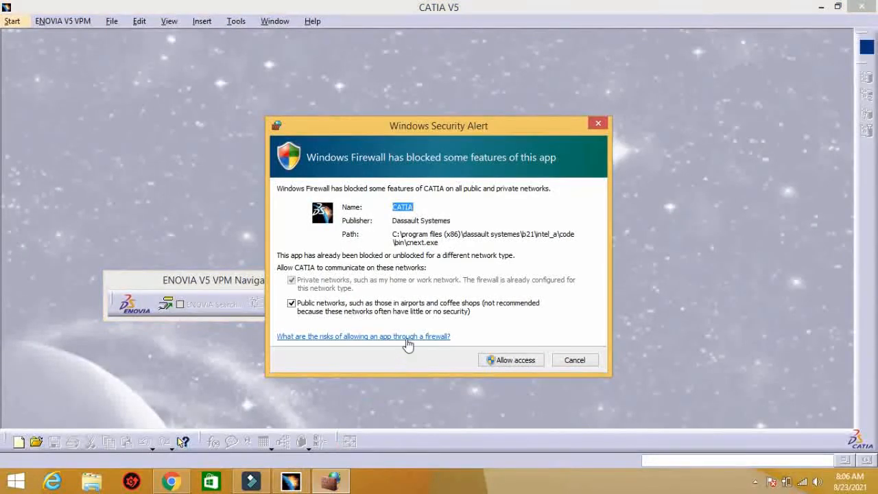
Allow CATIA through Windows Firewall on public networks and maximize the Product1 document window.
{"action": "left_click", "coordinate": [506, 362]}
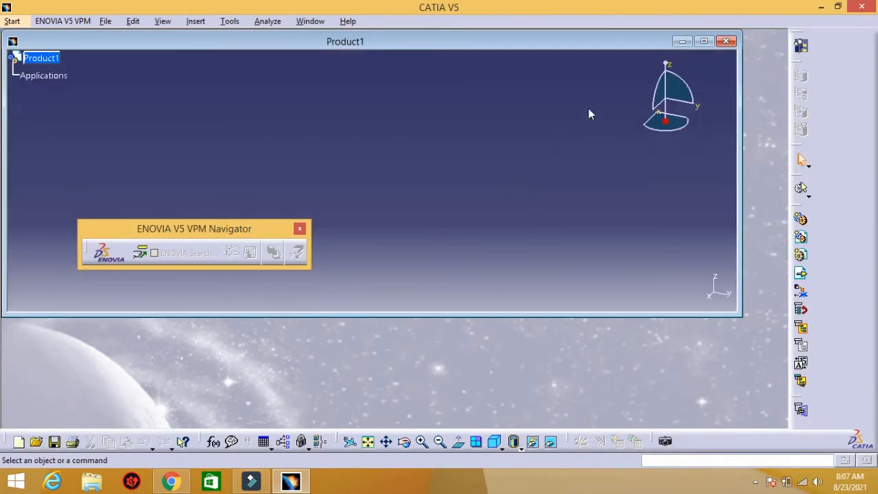
{"action": "left_click", "coordinate": [704, 41]}
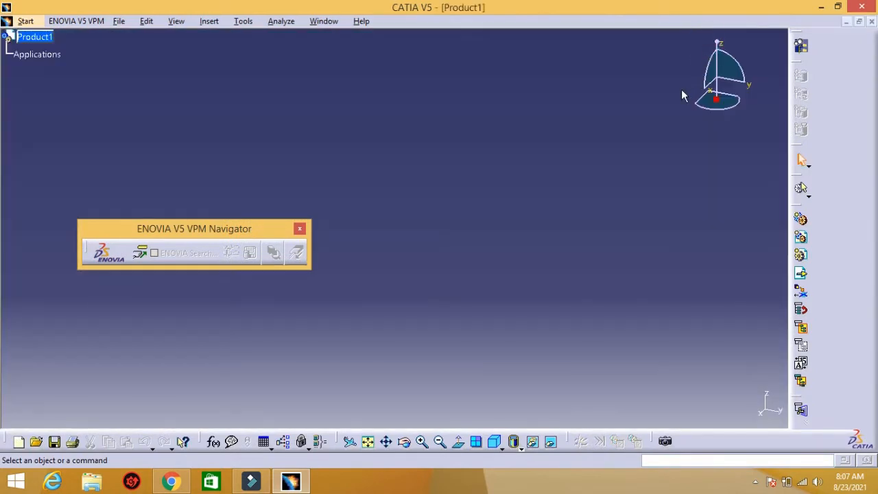
Enable the CPM Composites Design for Manufacturing 2 and CPR DMU Composites Review 2 products in the licensing options and apply the settings.
{"action": "left_click", "coordinate": [243, 23]}
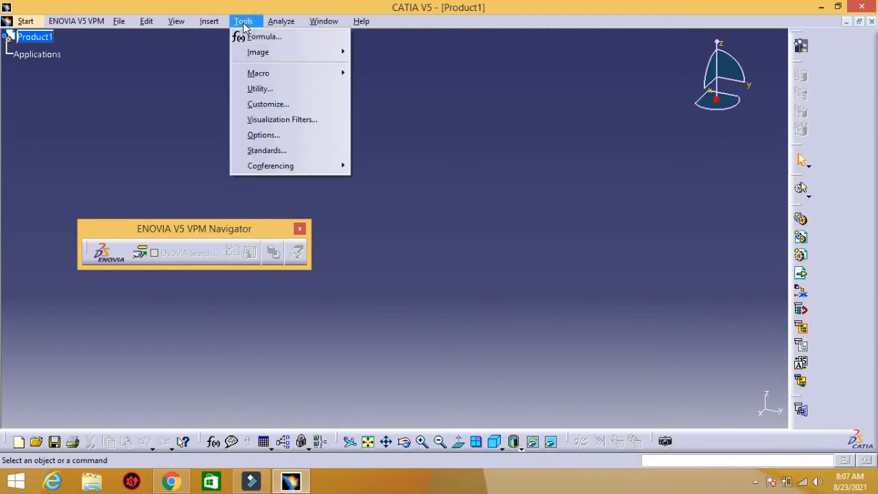
{"action": "left_click", "coordinate": [298, 135]}
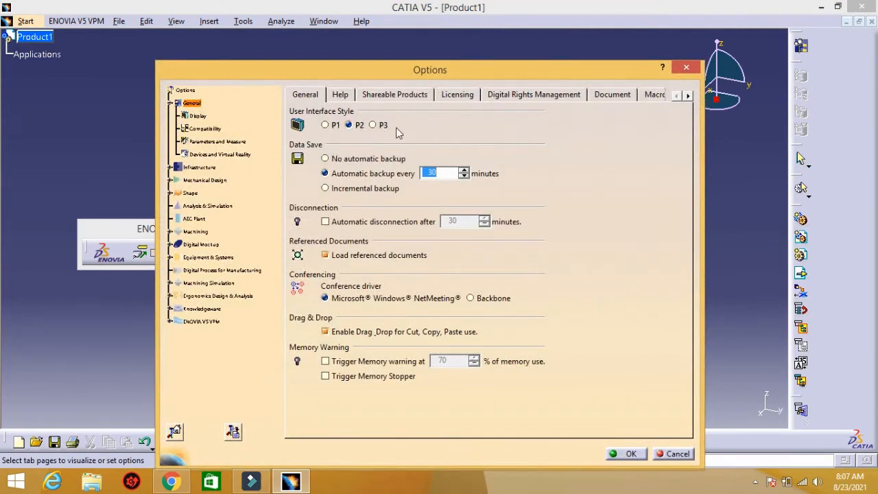
{"action": "left_click", "coordinate": [452, 96]}
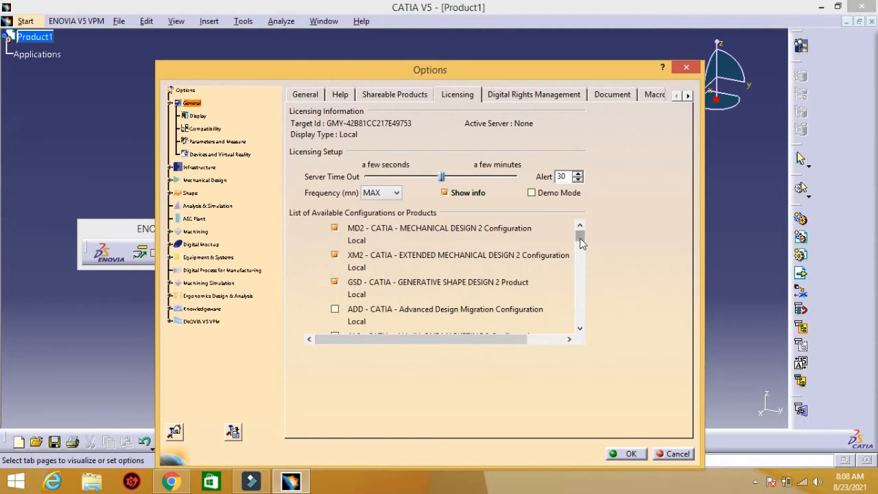
{"action": "left_click_drag", "start_coordinate": [580, 240], "coordinate": [585, 268]}
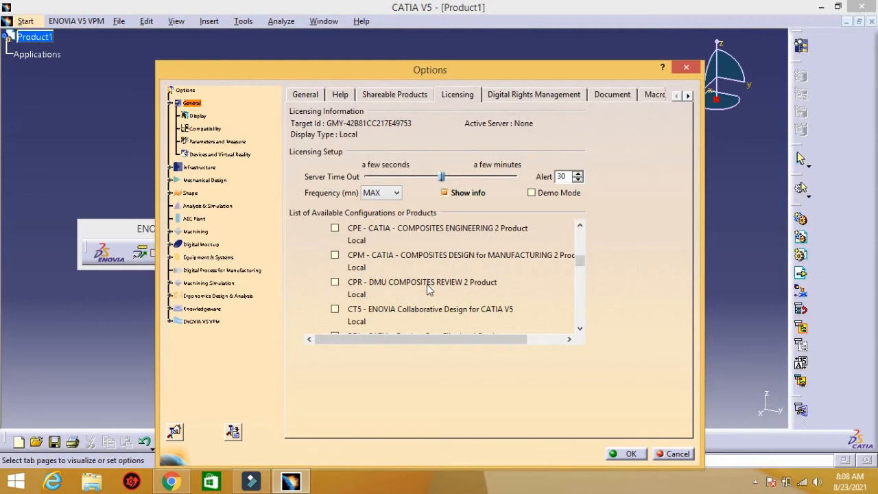
{"action": "left_click", "coordinate": [335, 256]}
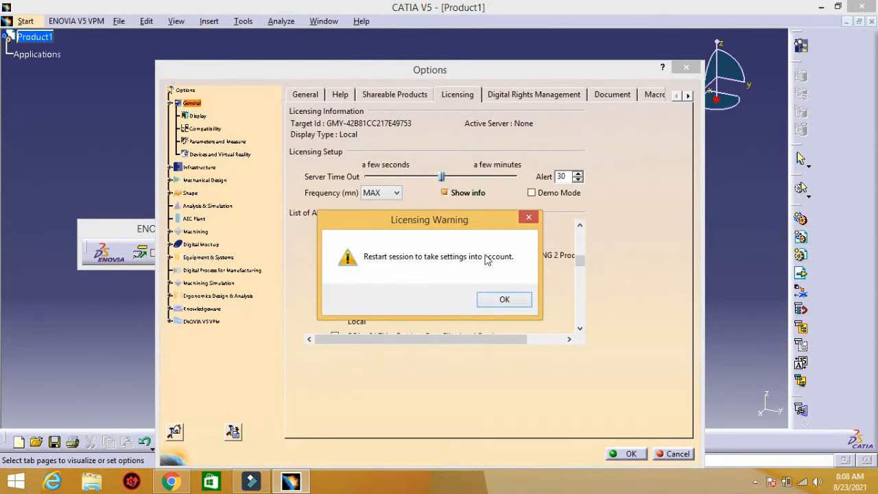
{"action": "left_click", "coordinate": [521, 301]}
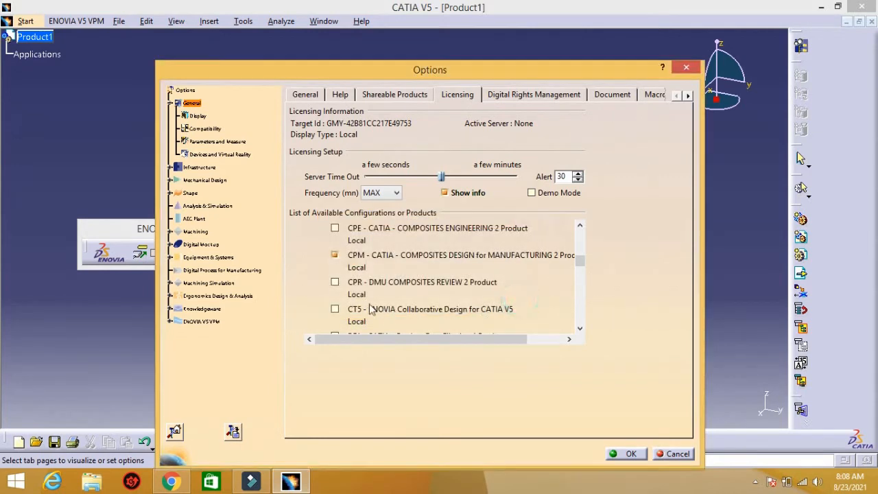
{"action": "left_click", "coordinate": [335, 282]}
{"action": "left_click", "coordinate": [629, 454]}
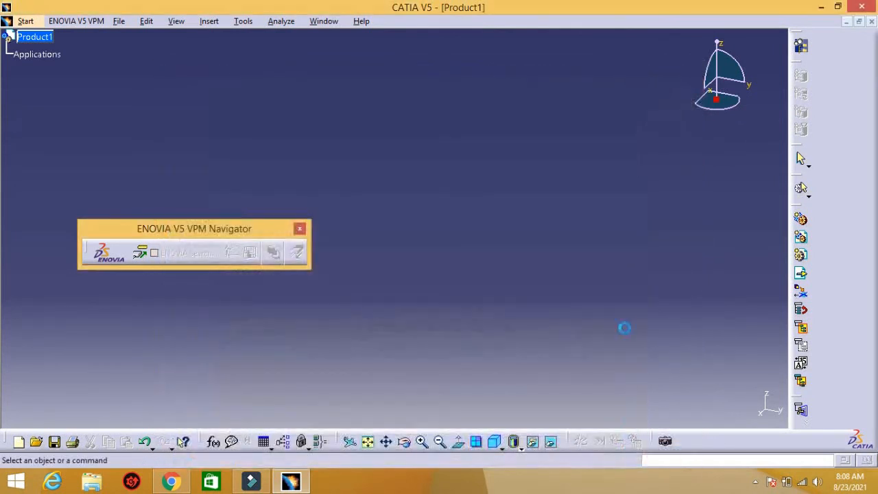
Restart CATIA V5R21 from its desktop shortcut to load the licensing settings, and close the program again.
{"action": "left_click", "coordinate": [866, 6]}
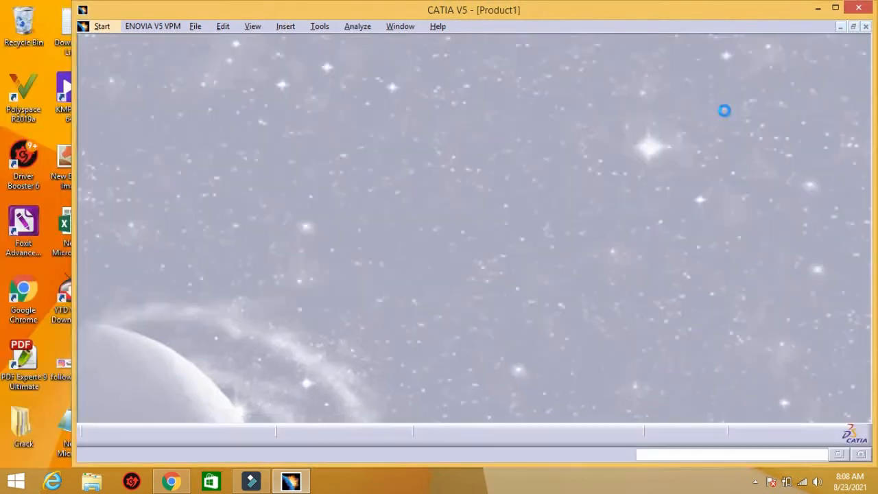
{"action": "right_click", "coordinate": [597, 131]}
{"action": "left_click", "coordinate": [631, 168]}
{"action": "double_click", "coordinate": [409, 89]}
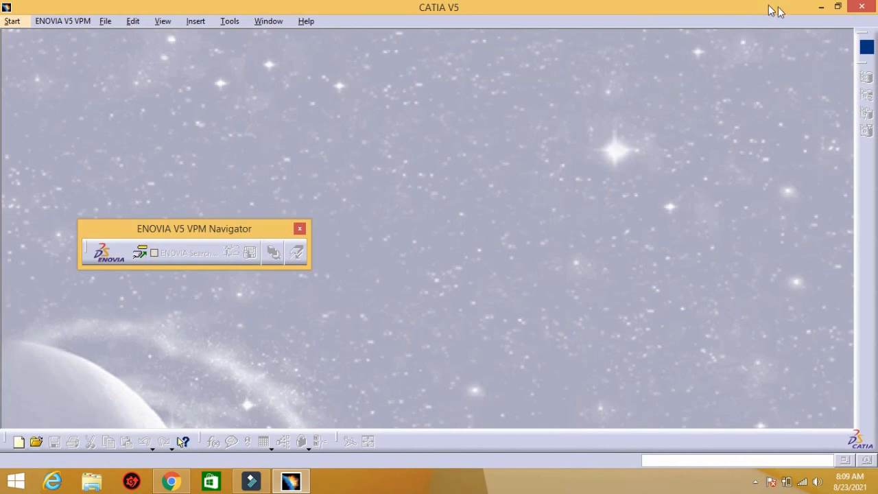
{"action": "left_click", "coordinate": [862, 7]}
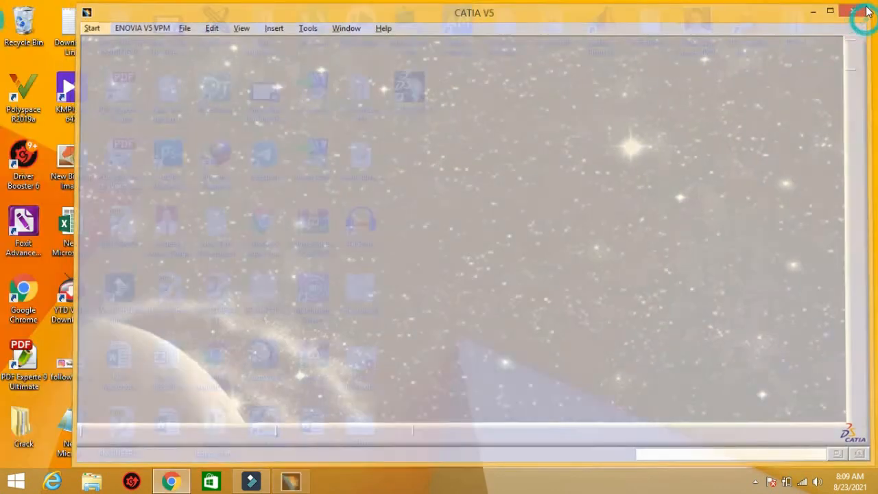